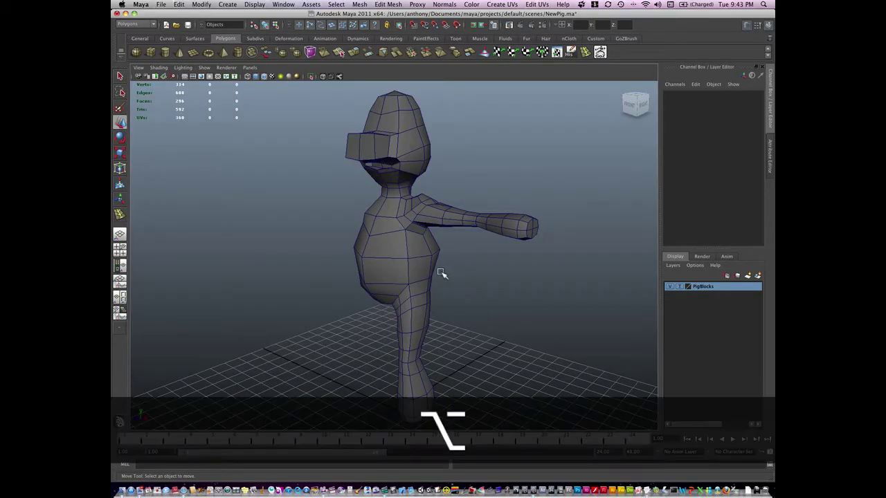
Step: Combine all the separate pig body parts, including the head, torso, arm and leg, into one mesh
alt+drag(438, 273, 461, 271)
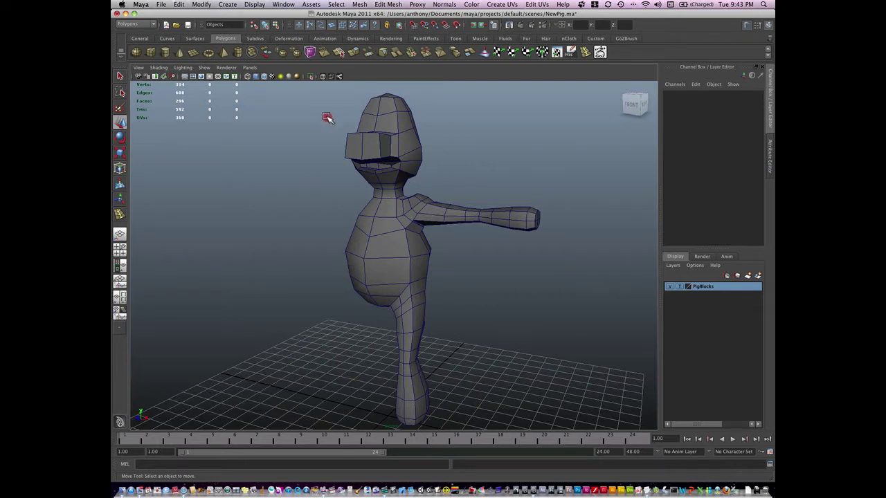
drag(439, 247, 468, 340)
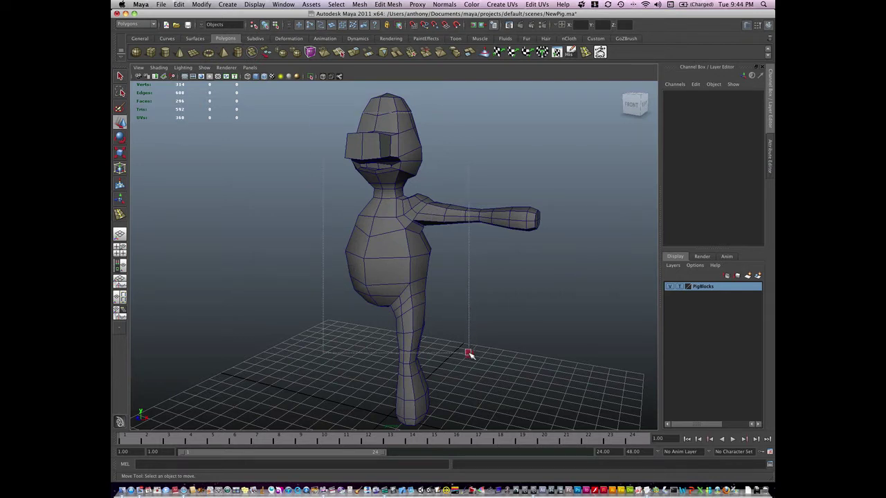
drag(469, 353, 469, 352)
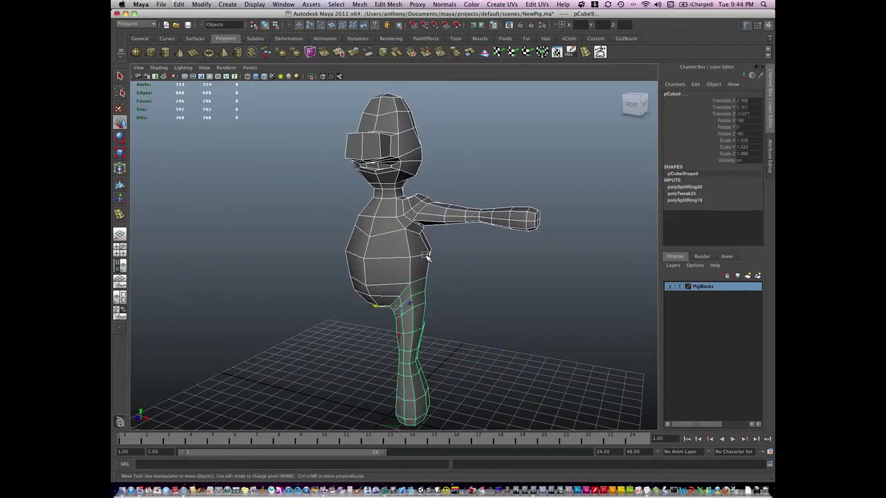
click(360, 4)
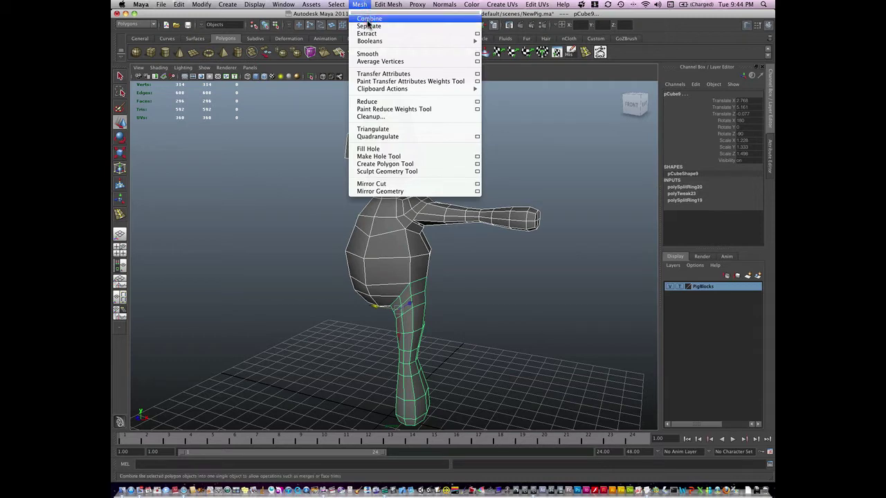
click(367, 20)
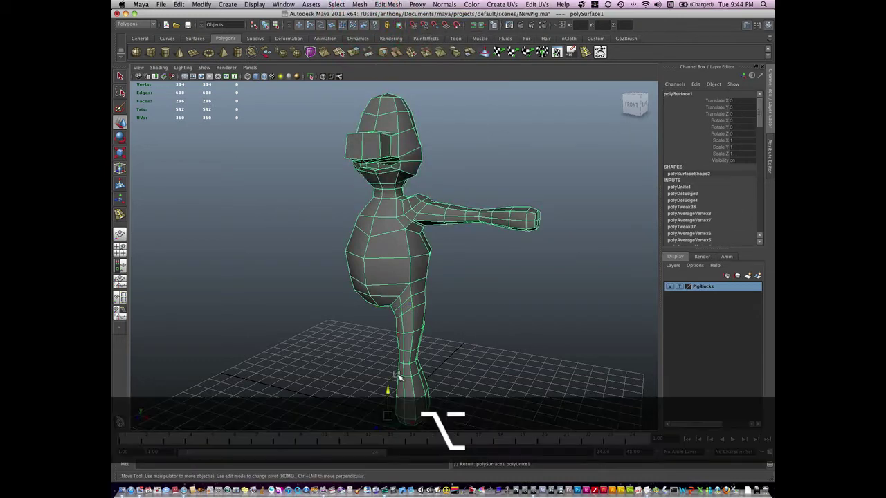
Step: Delete the construction history of the combined pig mesh
alt+drag(396, 377, 388, 369)
alt+middle_drag(389, 369, 393, 370)
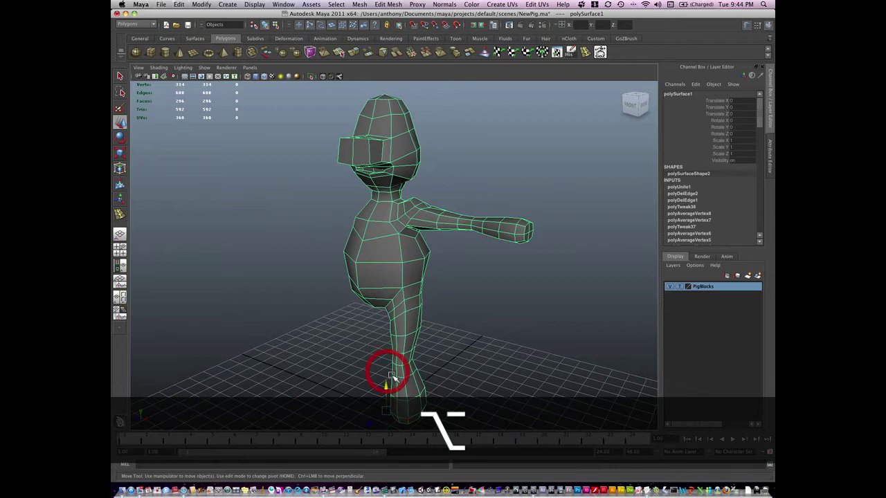
alt+right_drag(394, 370, 435, 364)
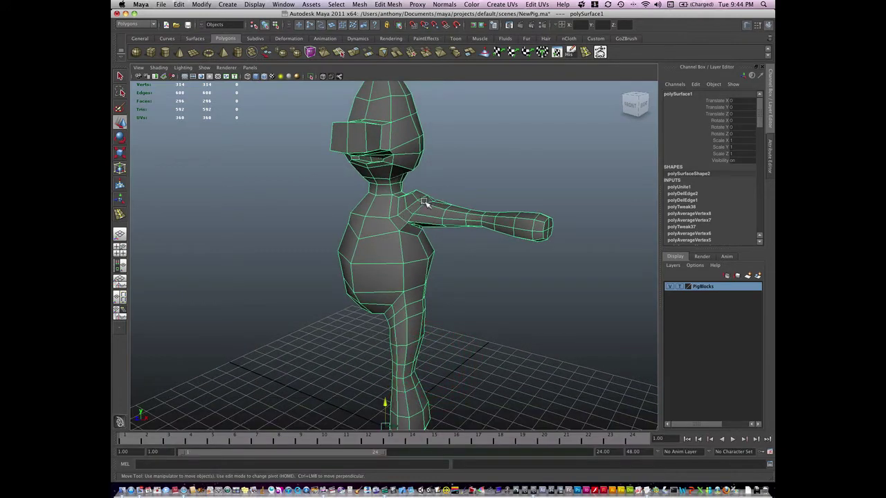
alt+drag(447, 293, 421, 301)
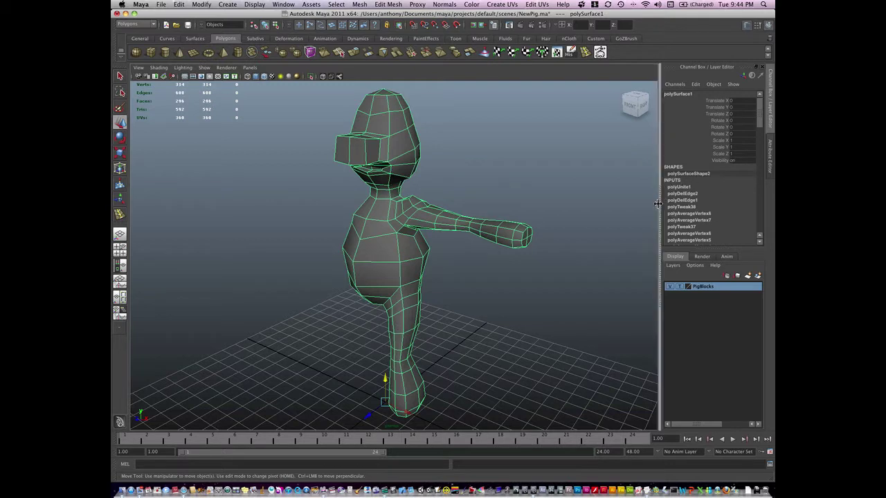
drag(764, 123, 760, 141)
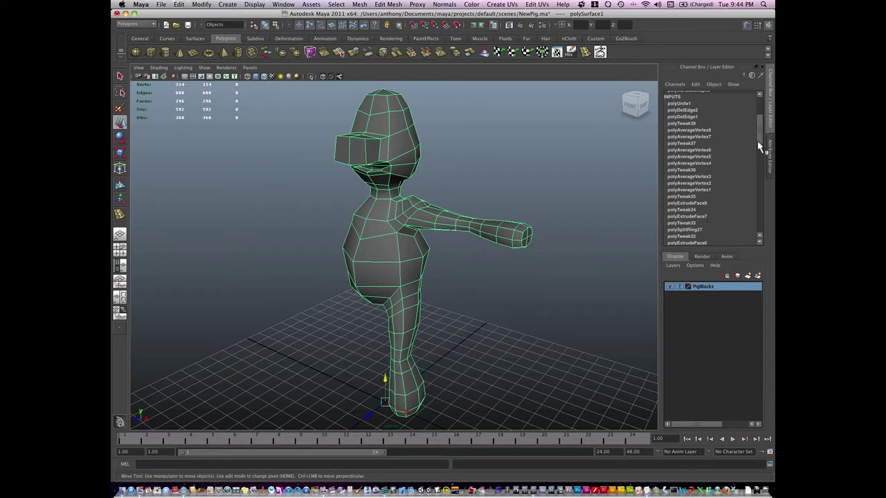
mouse_move(758, 140)
mouse_down()
mouse_move(759, 163)
mouse_move(757, 110)
mouse_up()
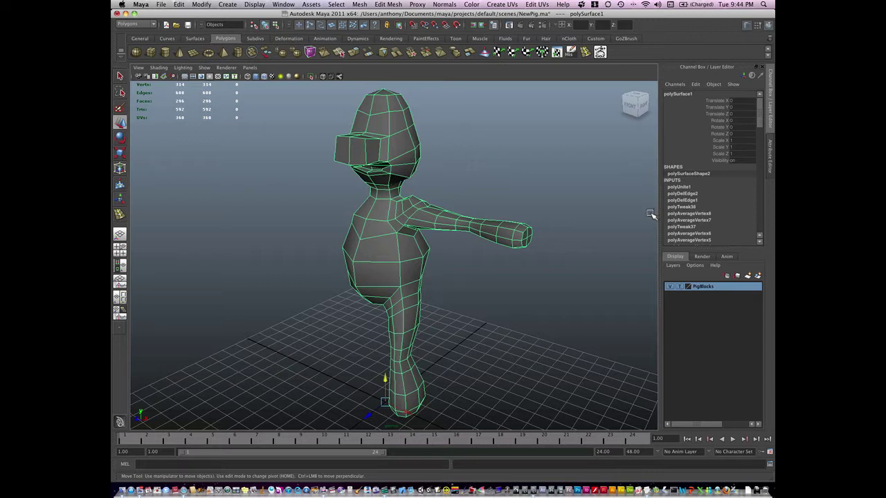
click(179, 6)
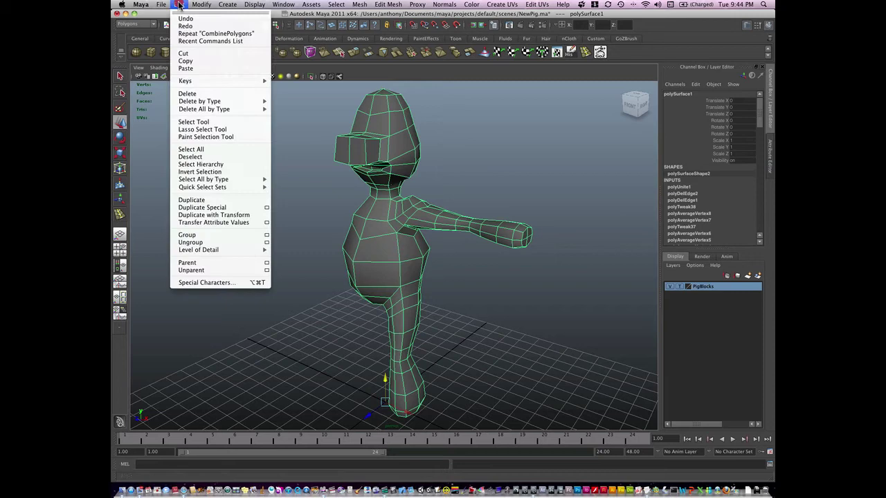
click(200, 102)
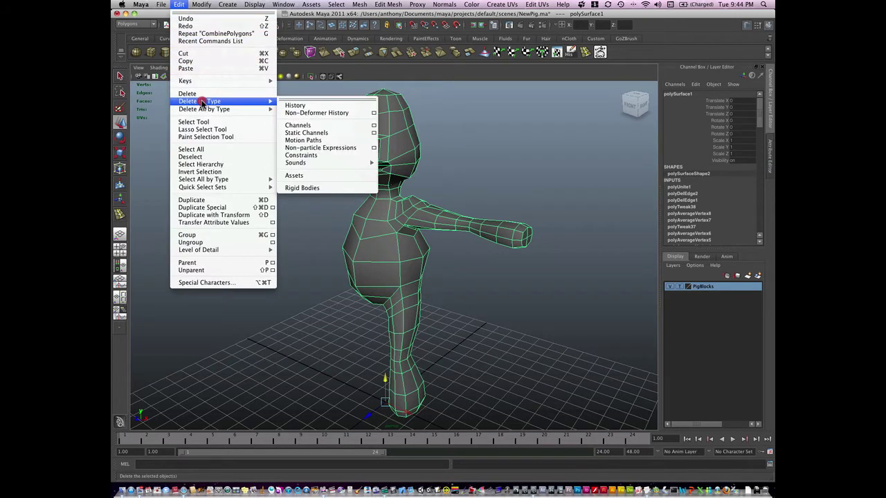
click(313, 104)
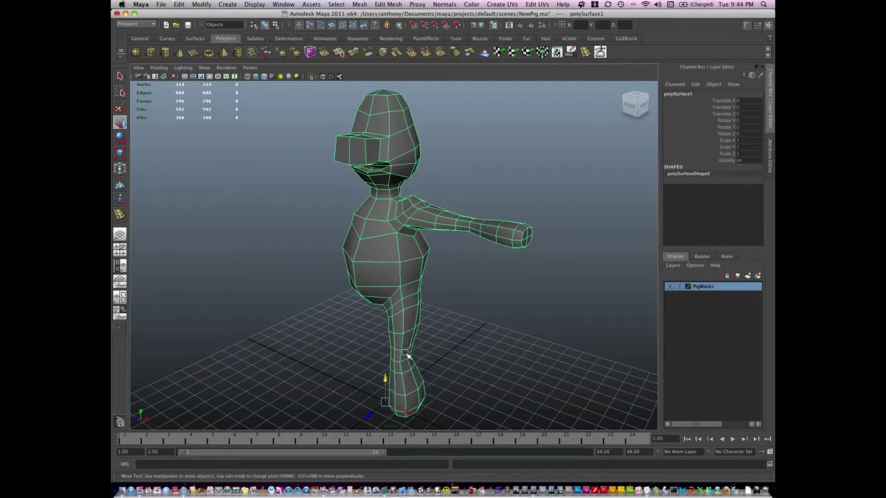
Step: Merge the arm's border edge to the matching torso edge at the front of the armpit with the Merge Edge Tool
alt+drag(423, 323, 425, 303)
alt+middle_drag(410, 228, 406, 320)
alt+right_drag(419, 319, 579, 297)
alt+drag(633, 297, 380, 369)
alt+middle_drag(400, 370, 427, 302)
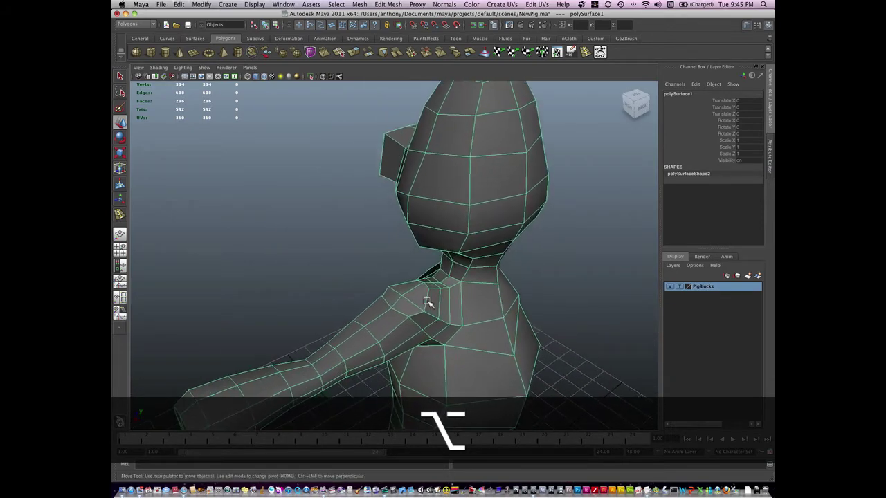
click(399, 5)
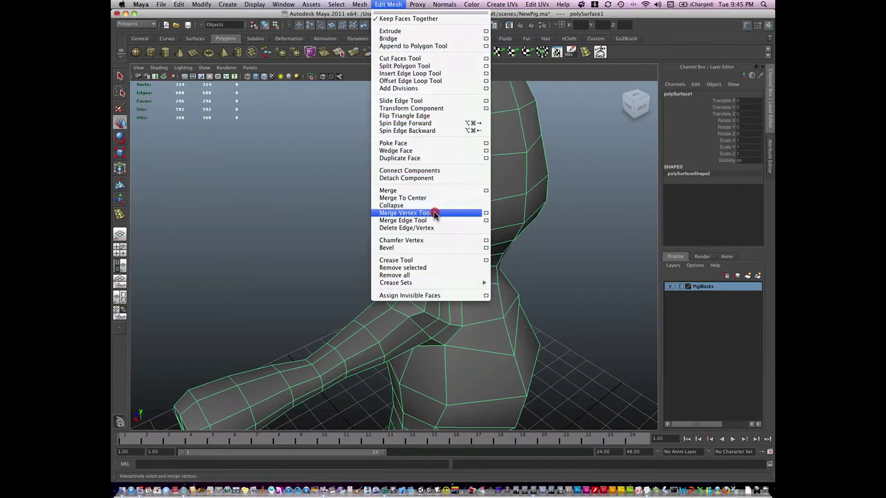
click(432, 220)
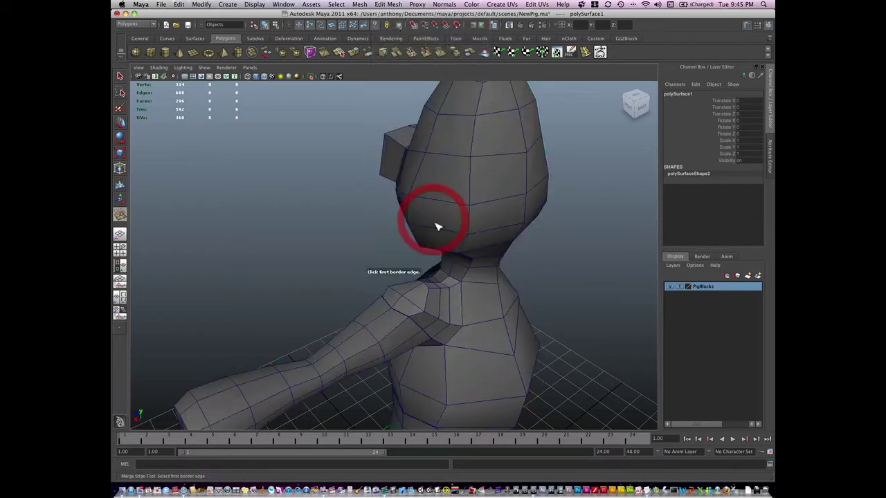
alt+drag(425, 293, 556, 323)
alt+drag(468, 310, 419, 277)
alt+right_drag(419, 277, 550, 279)
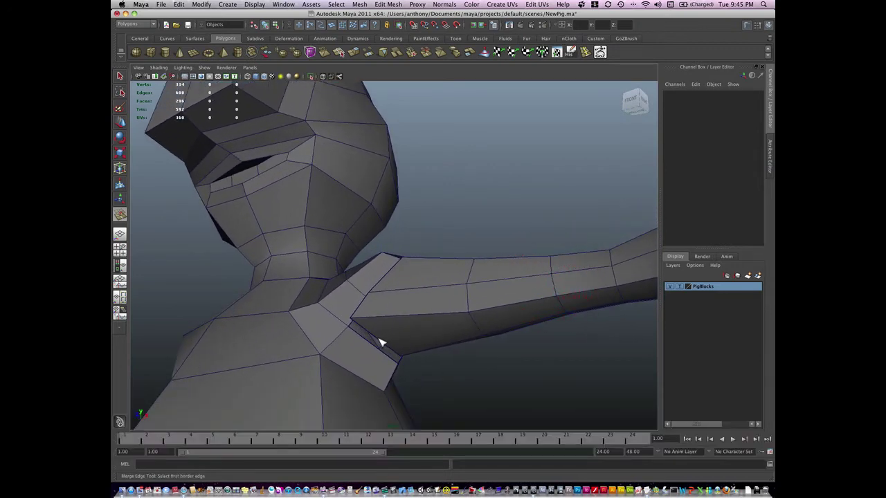
click(380, 340)
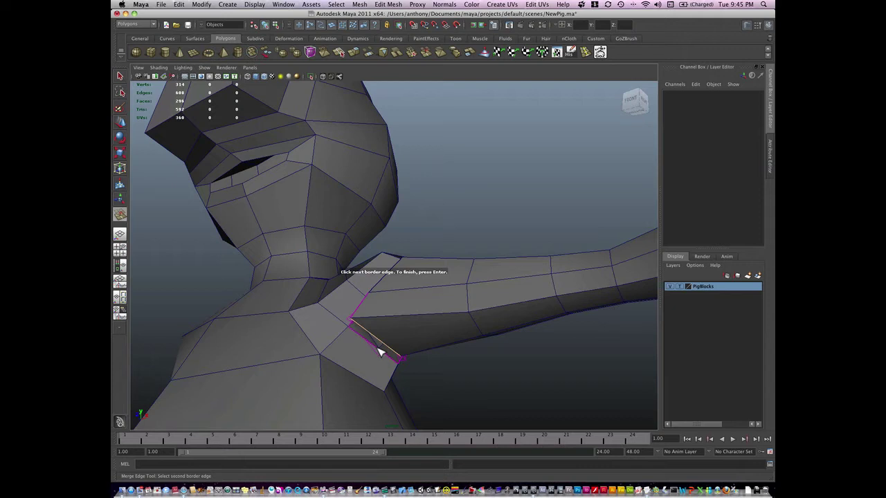
click(379, 352)
key(Return)
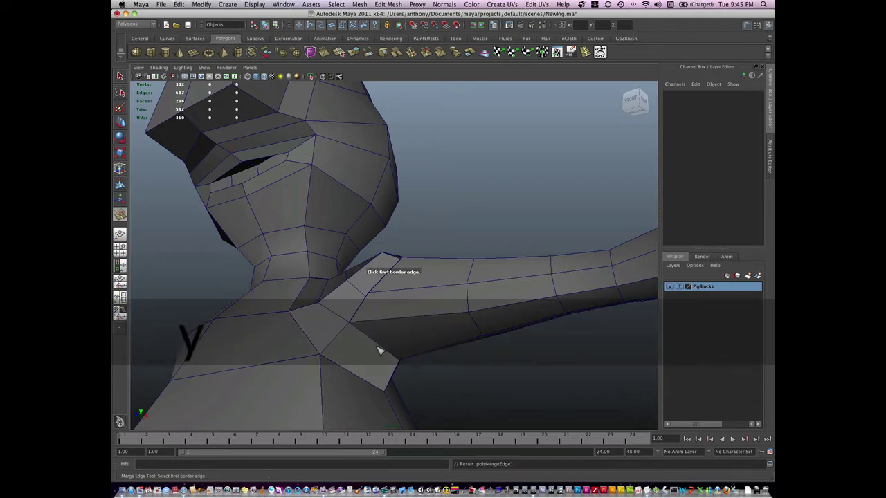
Step: Merge the next pairs of arm and torso border edges under the armpit and along the back of the shoulder
alt+drag(398, 366, 309, 364)
click(429, 349)
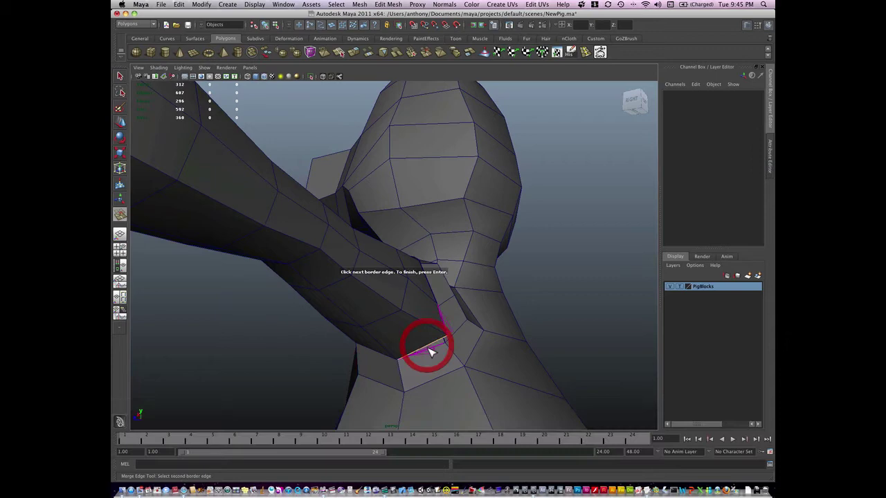
key(y)
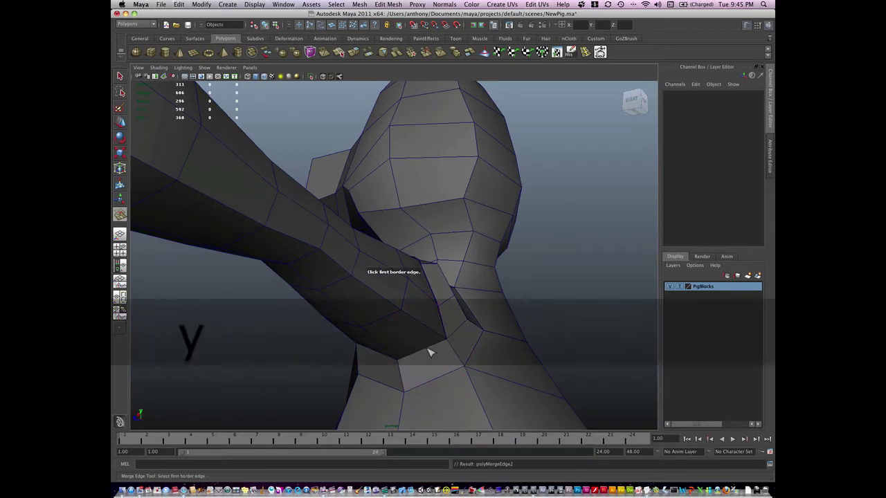
alt+drag(425, 351, 401, 365)
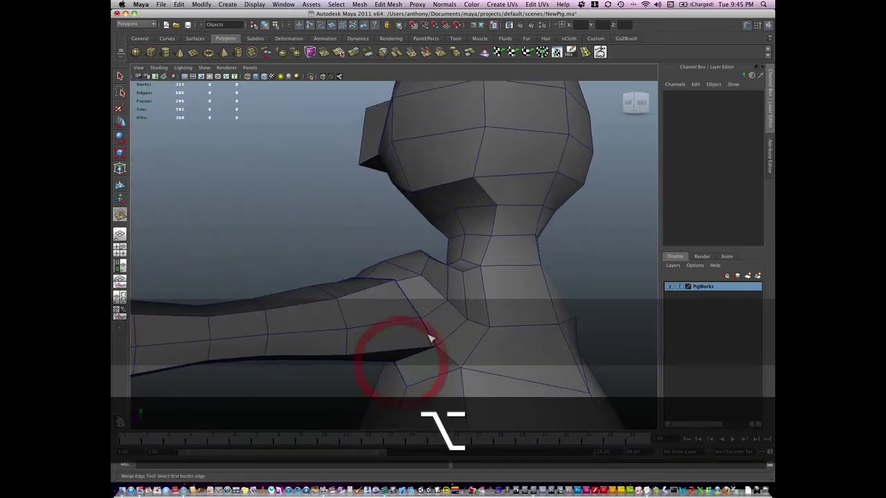
click(428, 335)
alt+drag(428, 336, 389, 358)
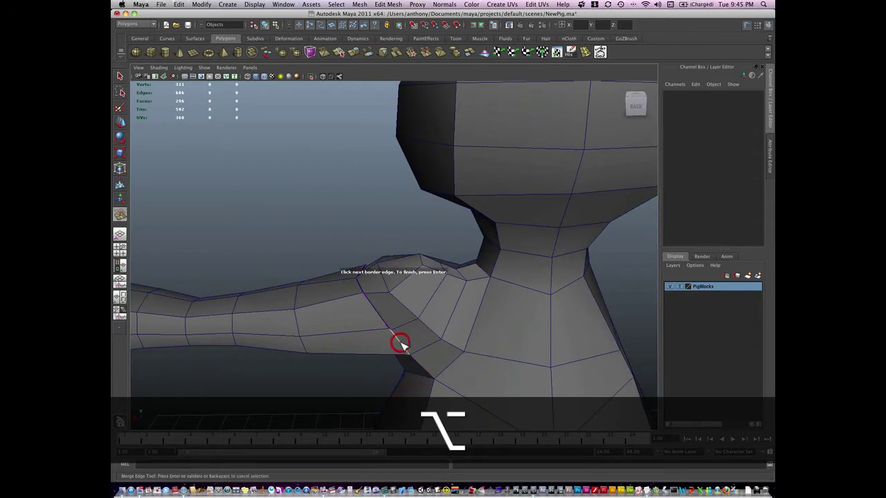
key(y)
click(381, 319)
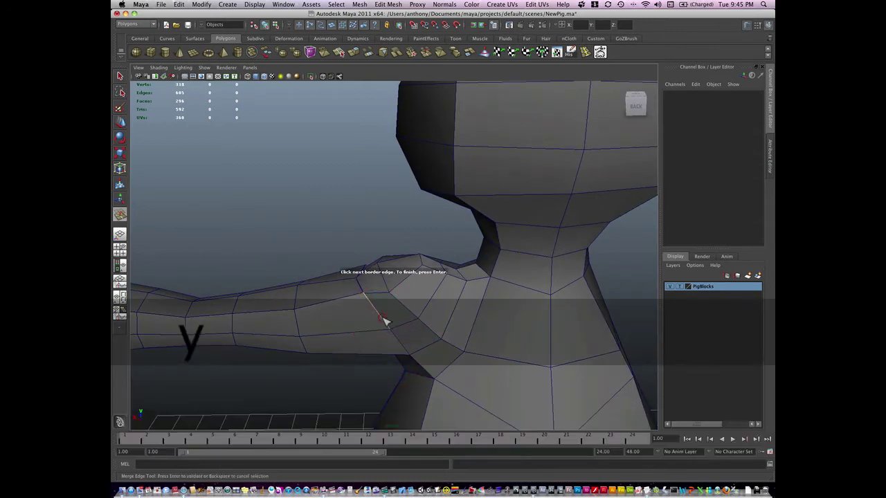
key(y)
Step: Merge the remaining border edge pairs over the top and front of the shoulder to close the arm seam
alt+drag(379, 321, 409, 291)
click(375, 298)
click(375, 298)
key(y)
click(418, 298)
click(415, 297)
key(y)
click(388, 307)
key(y)
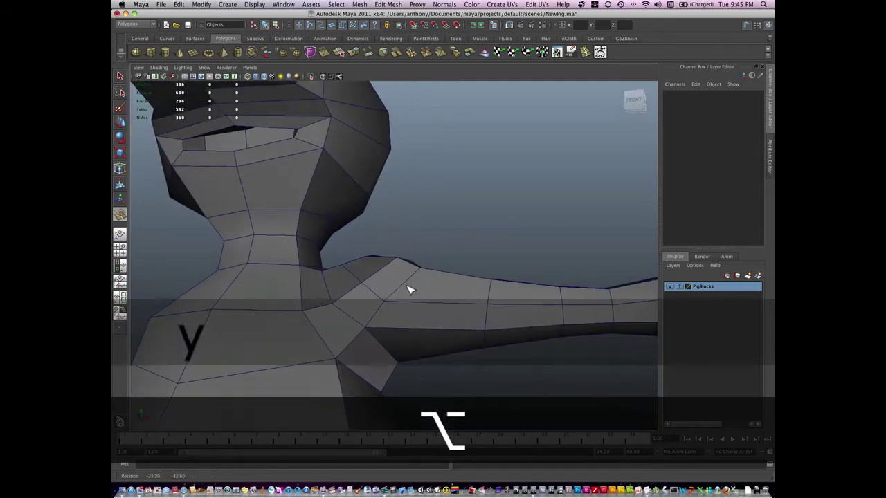
Step: Merge the leg's border edges to the matching torso edges along the front and outer side of the hip
alt+middle_drag(371, 326, 445, 281)
alt+right_drag(445, 281, 231, 345)
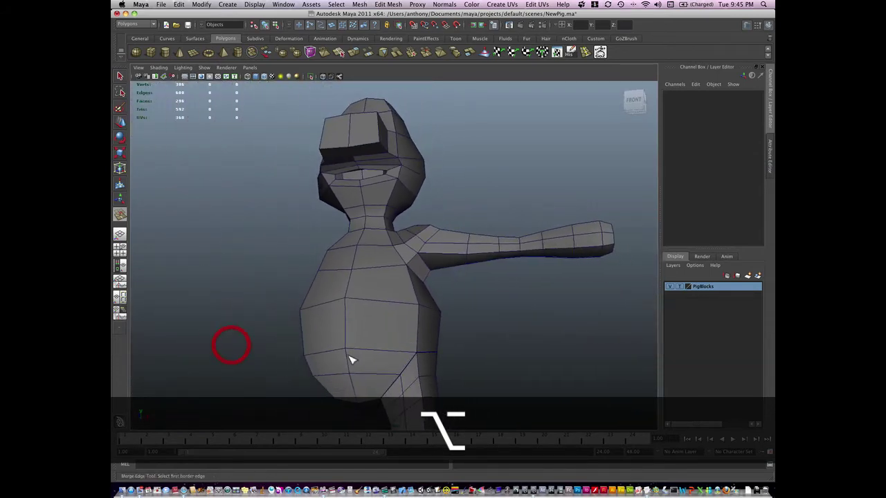
alt+drag(372, 361, 345, 366)
alt+middle_drag(372, 362, 366, 295)
alt+right_drag(367, 295, 539, 298)
alt+drag(399, 350, 392, 346)
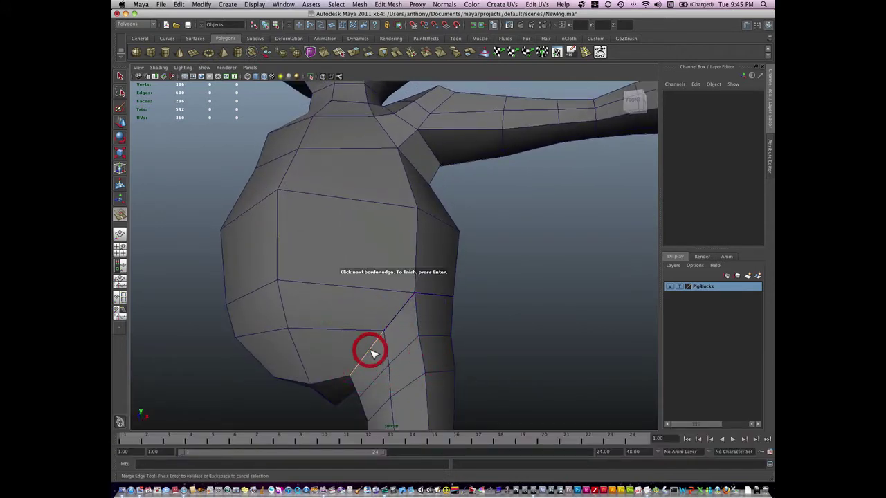
key(y)
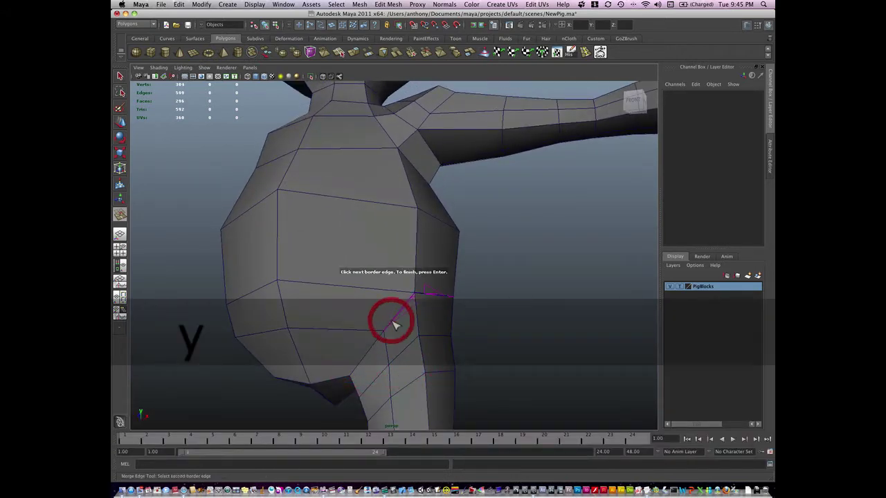
key(y)
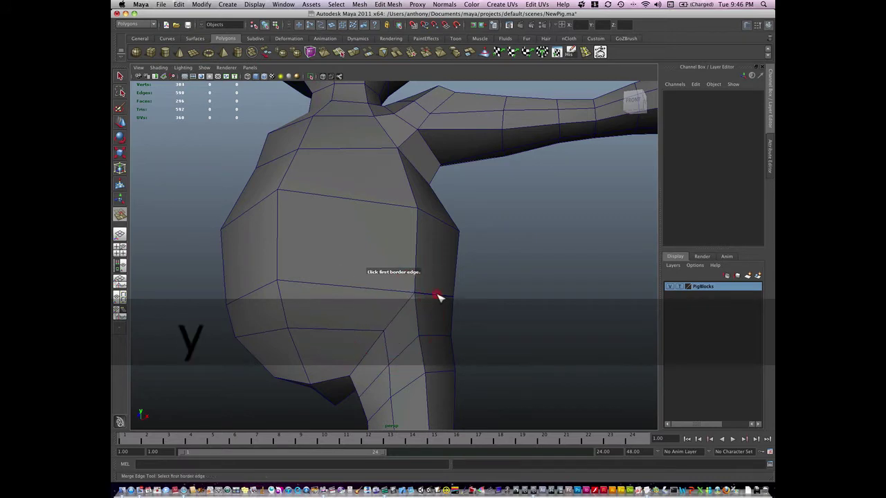
click(438, 296)
key(y)
Step: Merge the remaining leg and torso border edge pairs around the hip to close the leg seam
alt+drag(447, 318, 401, 359)
click(386, 315)
click(409, 330)
key(y)
click(416, 346)
click(419, 360)
click(421, 336)
click(424, 344)
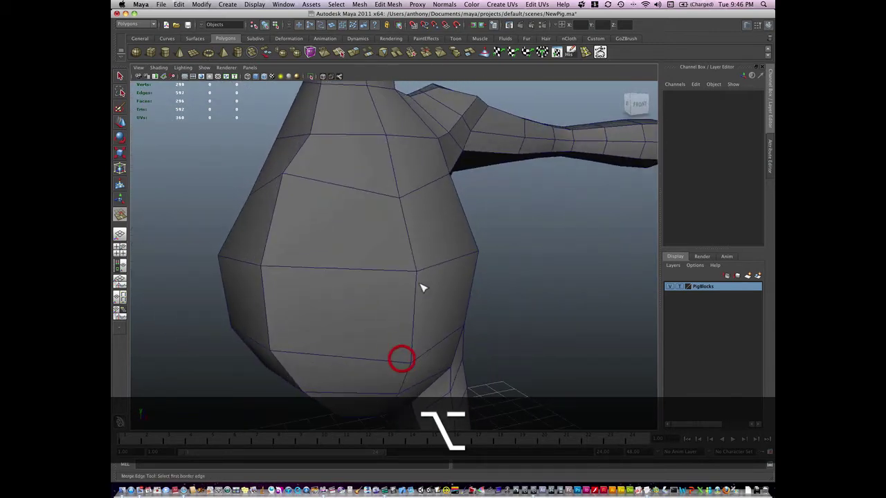
Step: Leave the Merge Edge Tool, switch the pig mesh to vertex editing, and activate the Move tool with soft selection
alt+middle_drag(421, 277, 417, 398)
alt+right_drag(417, 363, 265, 340)
alt+drag(292, 343, 391, 334)
key(q)
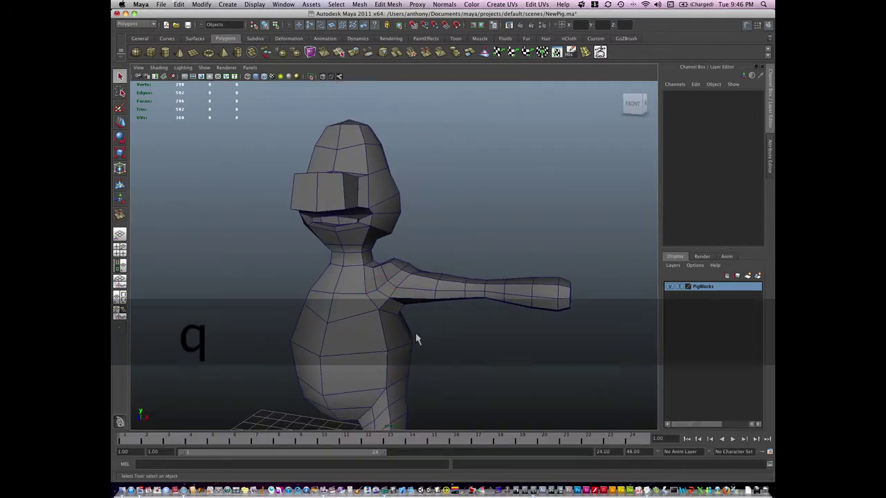
right_drag(411, 333, 386, 332)
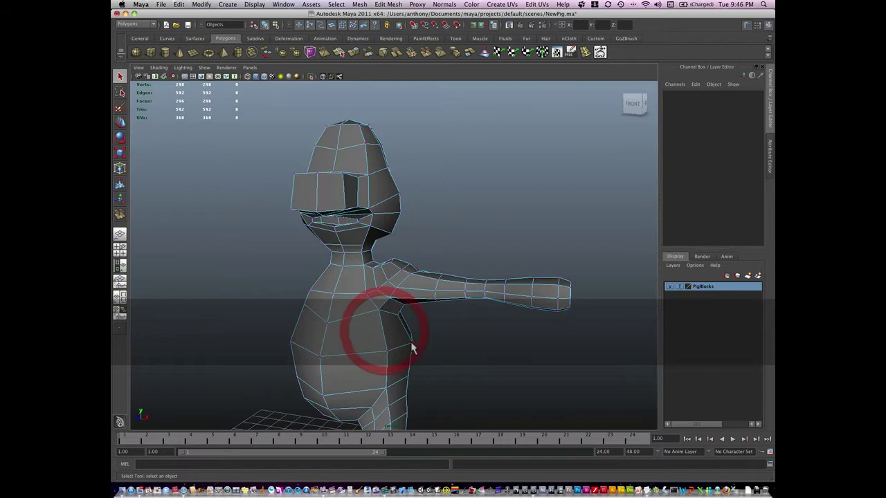
click(414, 347)
mouse_move(414, 347)
alt+mouse_down()
mouse_move(445, 340)
mouse_move(409, 352)
alt+mouse_up()
key(w)
key(b)
click(411, 350)
click(421, 342)
click(421, 343)
alt+middle_drag(428, 339, 450, 286)
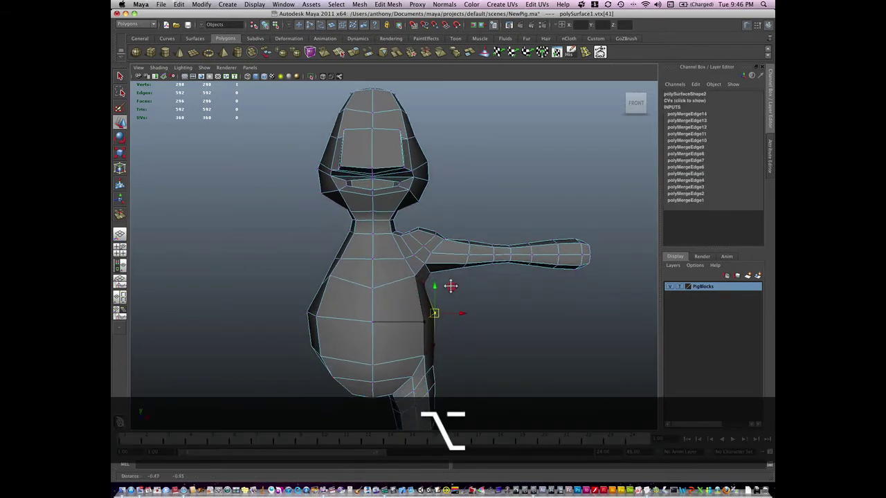
alt+drag(450, 286, 411, 321)
click(415, 348)
alt+drag(416, 354, 518, 342)
click(403, 300)
click(429, 310)
key(super+z)
key(super+z)
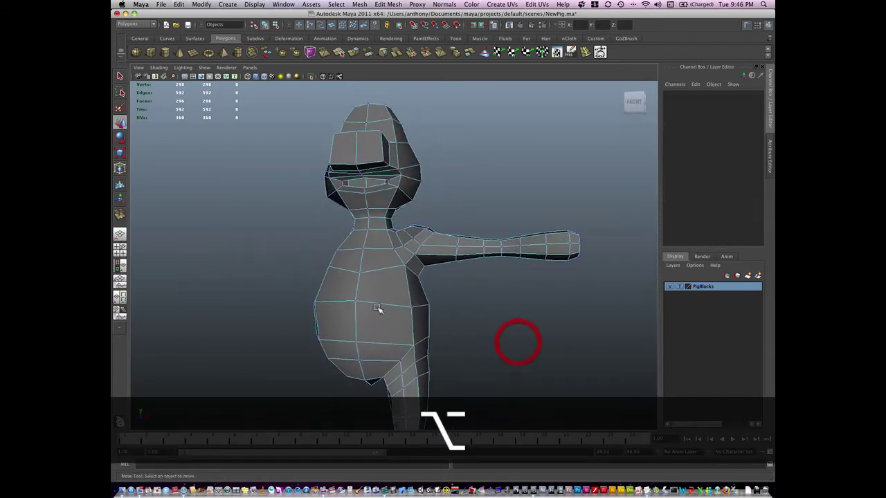
Step: Pull the front centre vertex at the belly's widest row forward to round out the belly
click(356, 302)
alt+drag(356, 303, 316, 309)
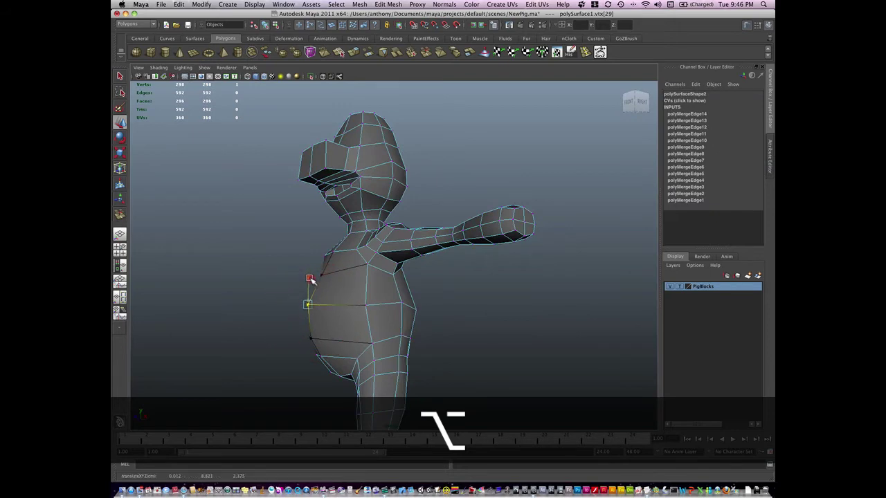
alt+drag(310, 278, 396, 332)
click(465, 326)
Step: Insert a vertical edge loop beside the body's centre line, running through the head, neck and torso
alt+drag(465, 326, 382, 362)
click(585, 52)
key(w)
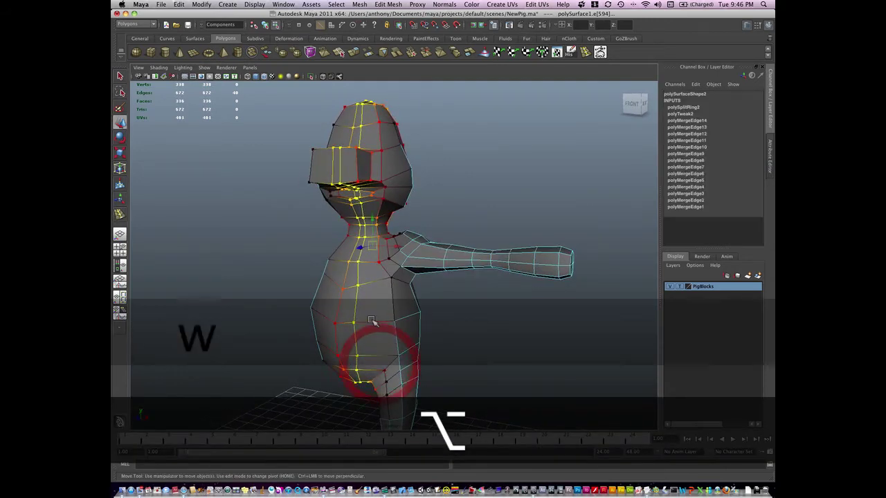
Step: Turn off soft selection and return the pig mesh to vertex editing
key(q)
right_click(355, 330)
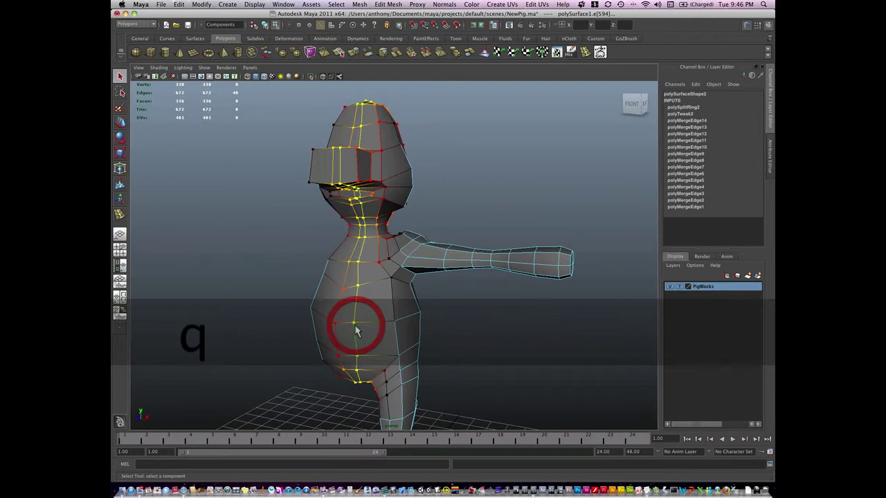
key(b)
right_click(354, 328)
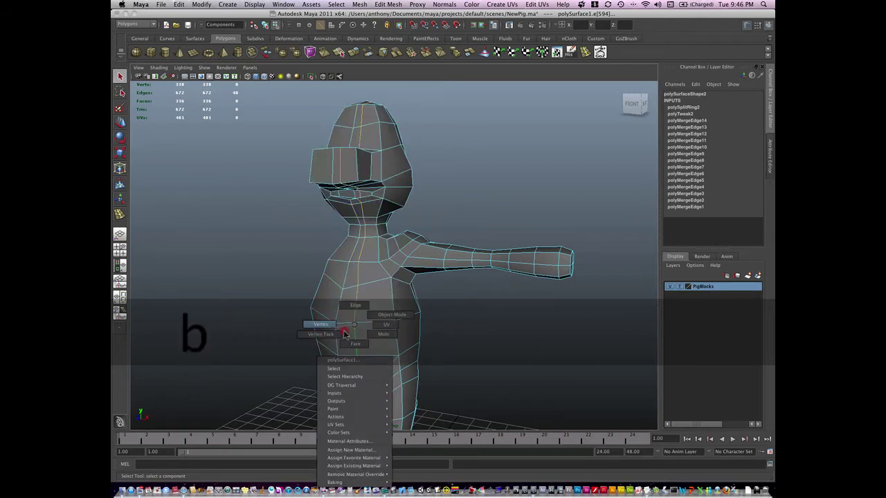
Step: Set the Move tool's axis to Normal with the new loop's lower belly vertex selected
alt+drag(328, 322, 371, 330)
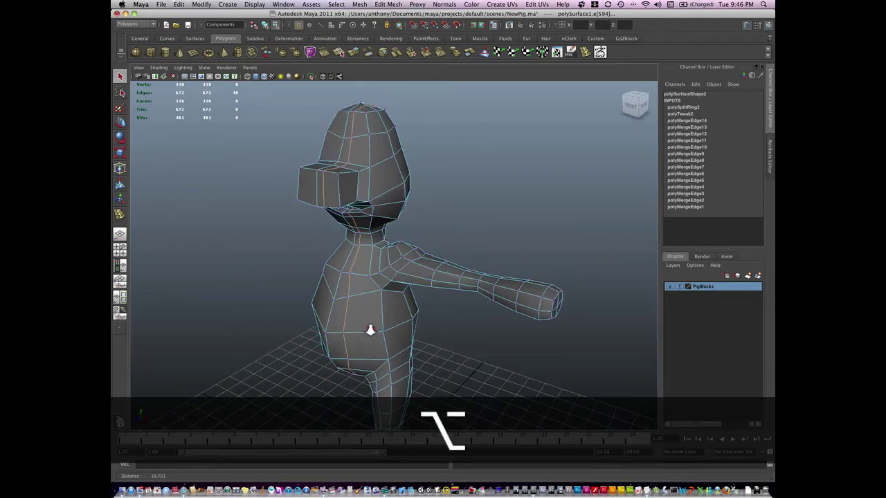
alt+right_drag(370, 330, 461, 320)
alt+middle_drag(374, 336, 380, 303)
alt+drag(380, 303, 380, 320)
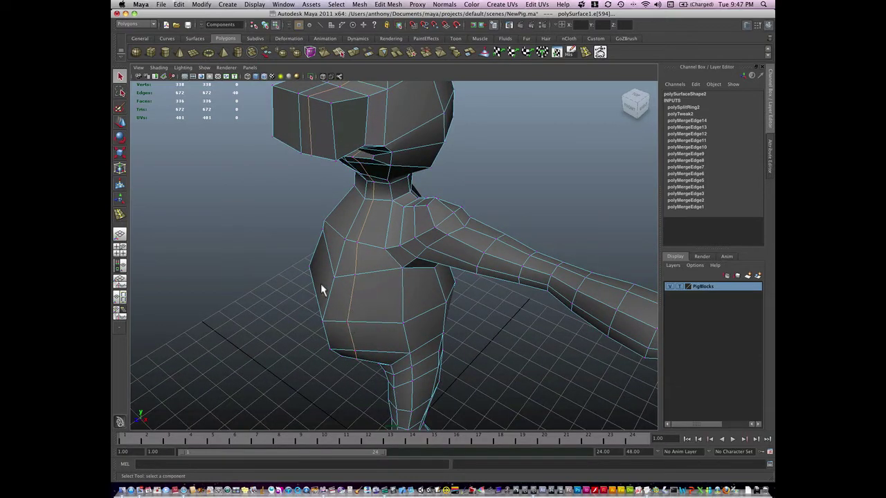
double_click(121, 123)
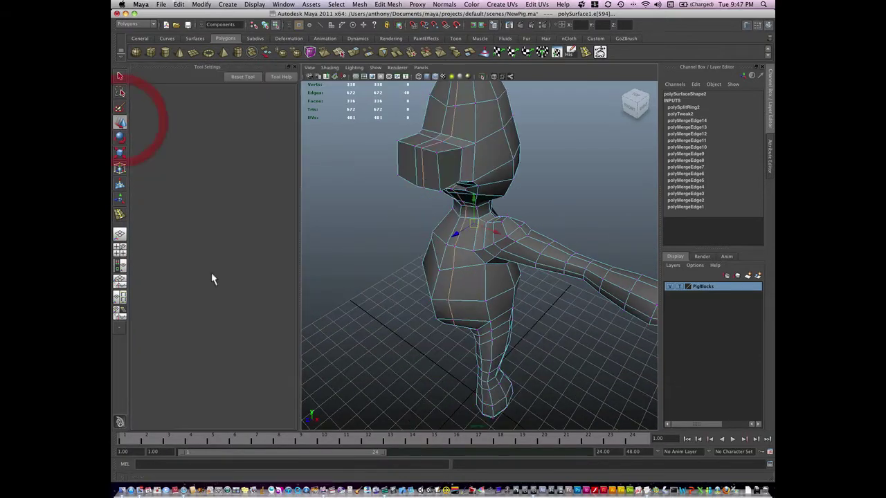
alt+right_drag(415, 321, 502, 299)
alt+drag(502, 299, 434, 319)
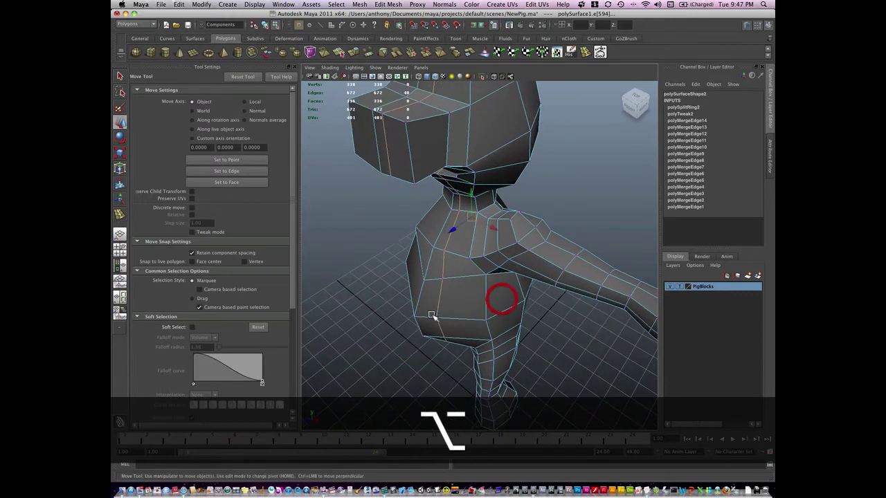
drag(438, 287, 515, 340)
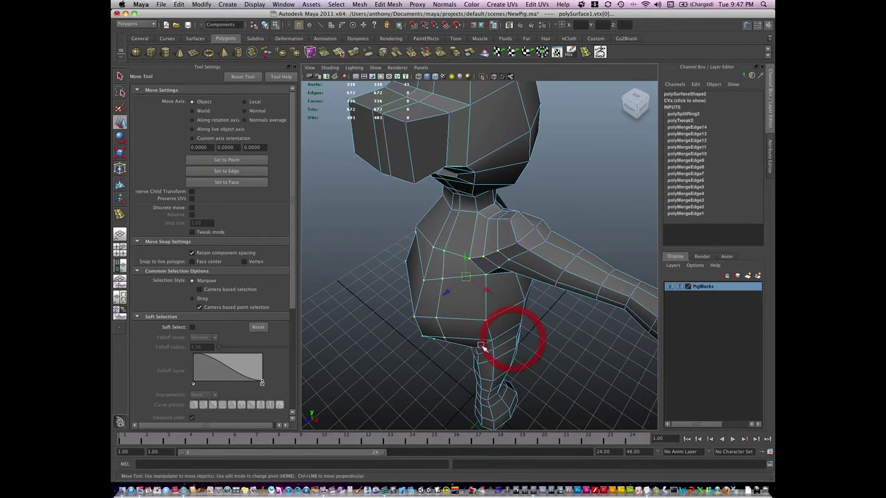
click(457, 356)
alt+drag(450, 333, 409, 284)
click(443, 320)
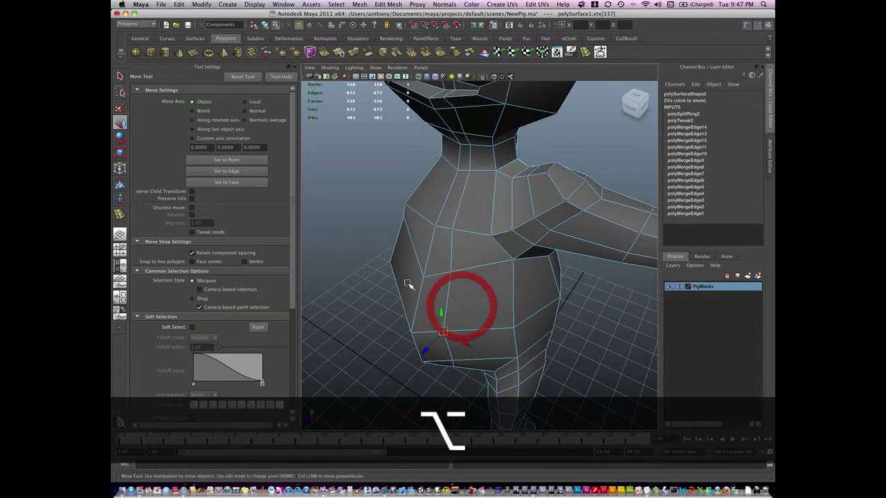
click(245, 111)
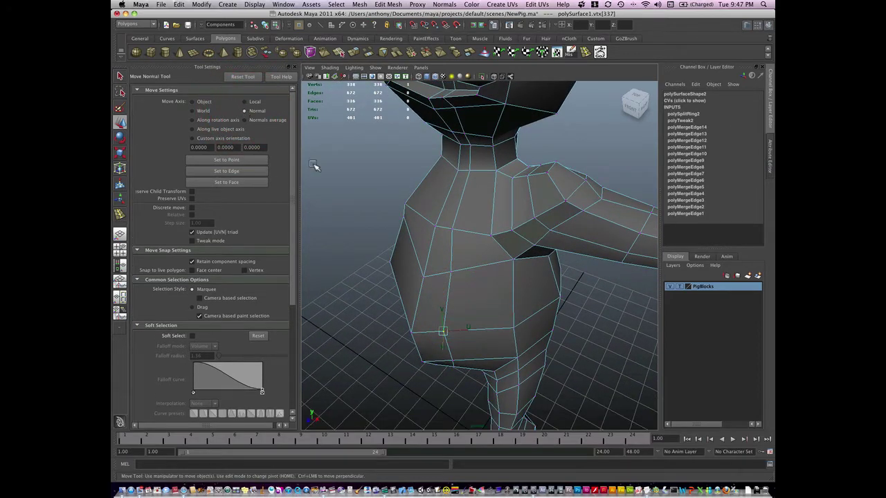
Step: Move the new loop's belly vertex and the torso vertex below the armpit along their normals to round the torso
alt+drag(445, 347, 412, 321)
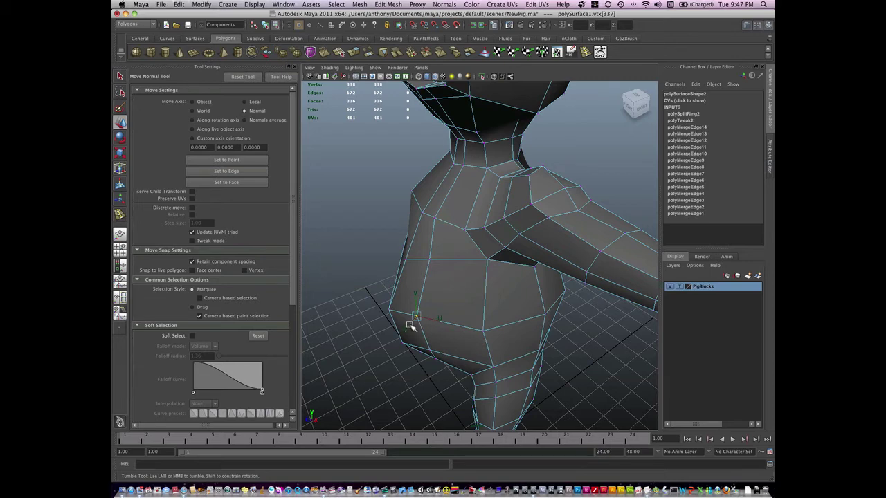
alt+drag(421, 309, 548, 212)
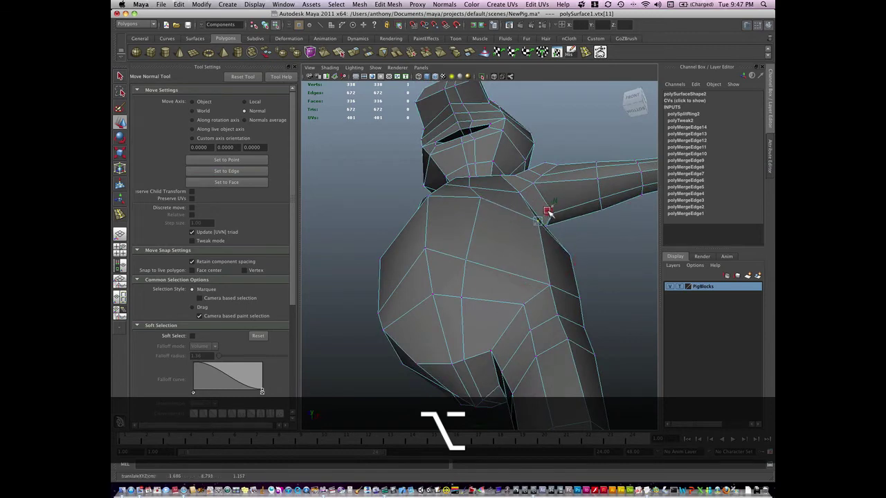
alt+drag(568, 260, 585, 267)
alt+drag(573, 344, 573, 361)
Step: Adjust the vertices along the outer hip and upper leg along their normals to smooth the hip outline
click(570, 356)
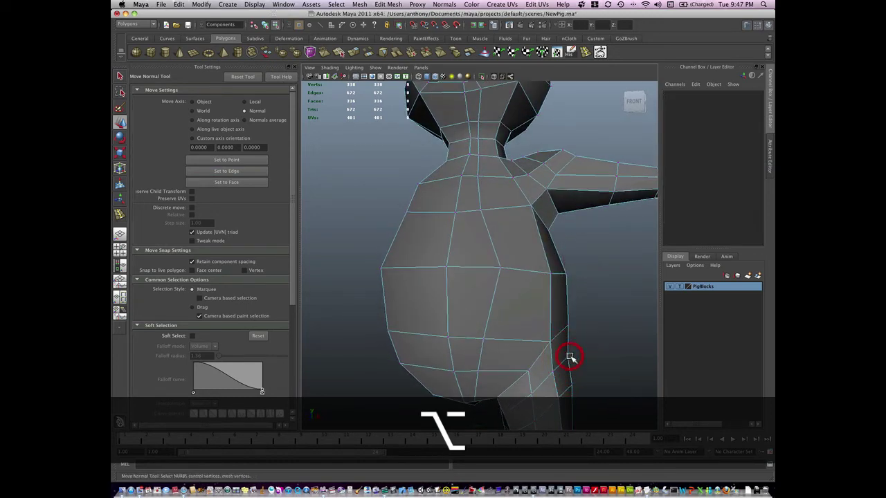
click(570, 359)
alt+middle_drag(570, 359, 548, 330)
alt+drag(547, 330, 561, 327)
mouse_move(548, 353)
alt+mouse_down()
mouse_move(538, 356)
mouse_move(546, 343)
alt+mouse_up()
click(530, 335)
drag(532, 333, 427, 338)
click(516, 359)
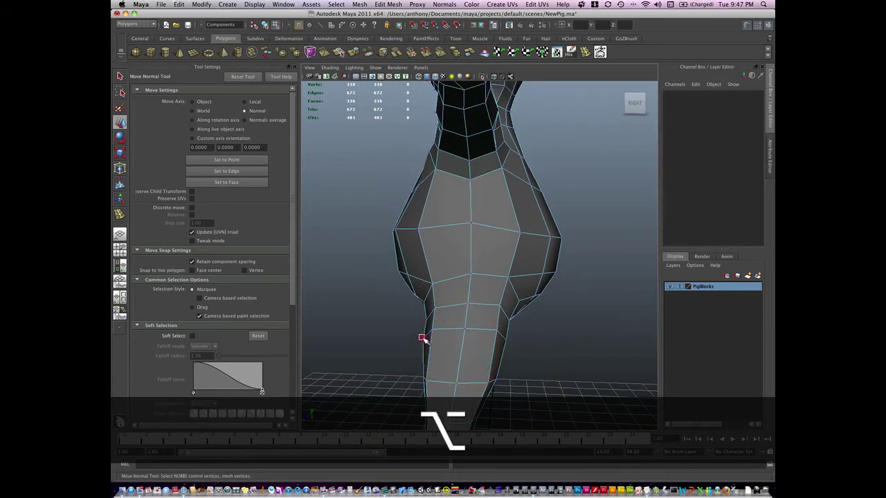
Step: Move the vertices at the back and front of the upper thigh along their normals to fill out the leg
click(421, 337)
mouse_move(512, 341)
alt+mouse_down()
mouse_move(522, 354)
mouse_move(510, 340)
alt+mouse_up()
click(511, 339)
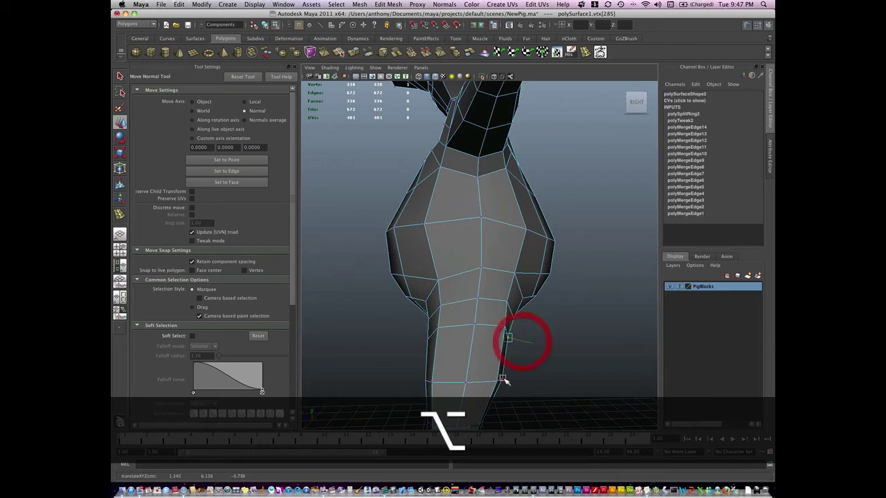
click(503, 379)
alt+drag(509, 392, 551, 254)
click(471, 354)
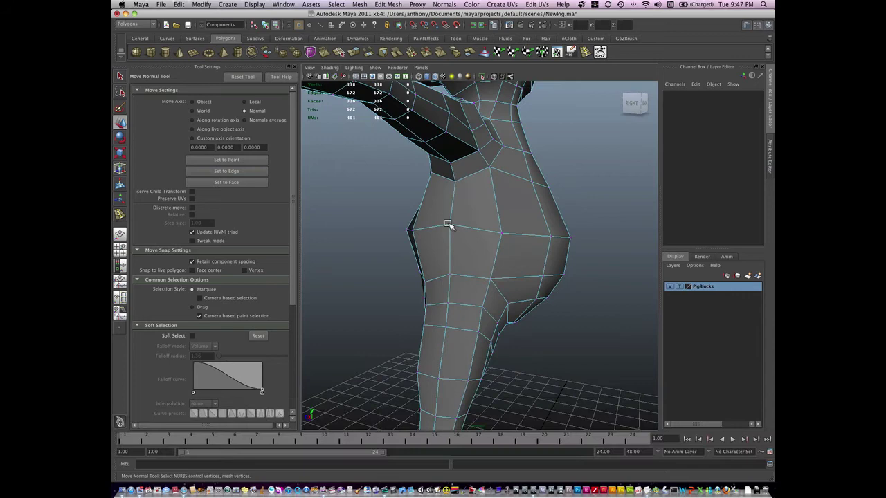
Step: Adjust the side waist vertex and the vertical loop's vertex on the belly's widest row
click(450, 226)
alt+drag(490, 218, 524, 236)
click(524, 247)
click(558, 221)
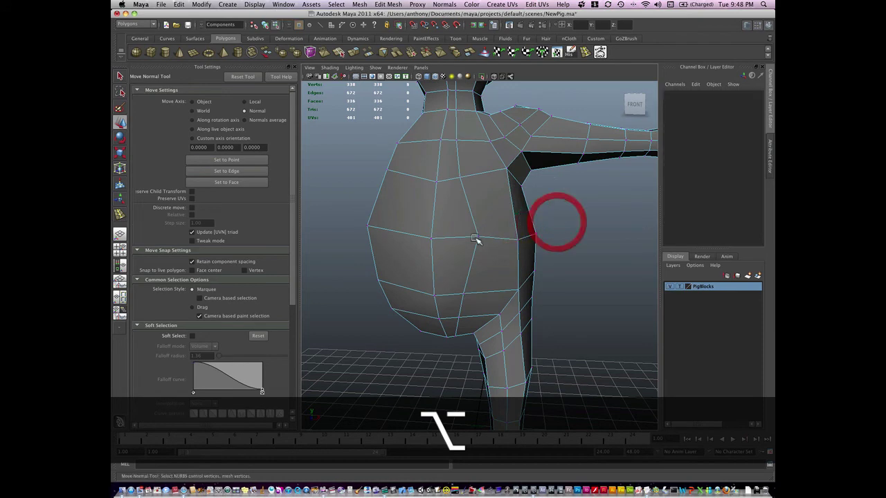
click(478, 229)
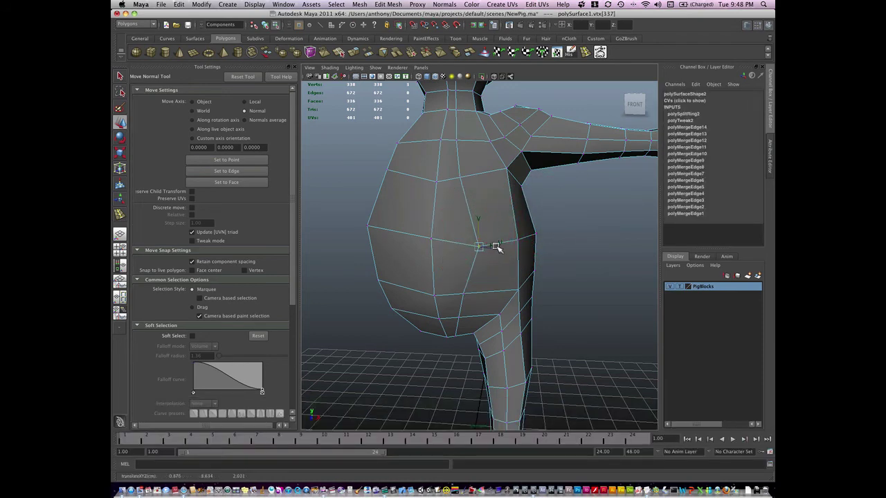
Step: Pull the front centre belly vertex outward along its normal and reposition the neighbouring loop vertex to even the curve
alt+drag(497, 248, 362, 255)
click(448, 231)
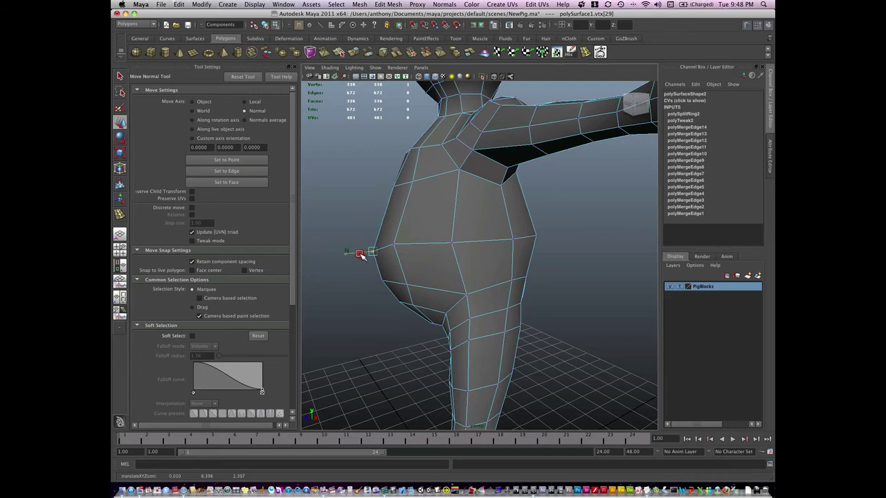
alt+drag(377, 302, 405, 298)
click(421, 230)
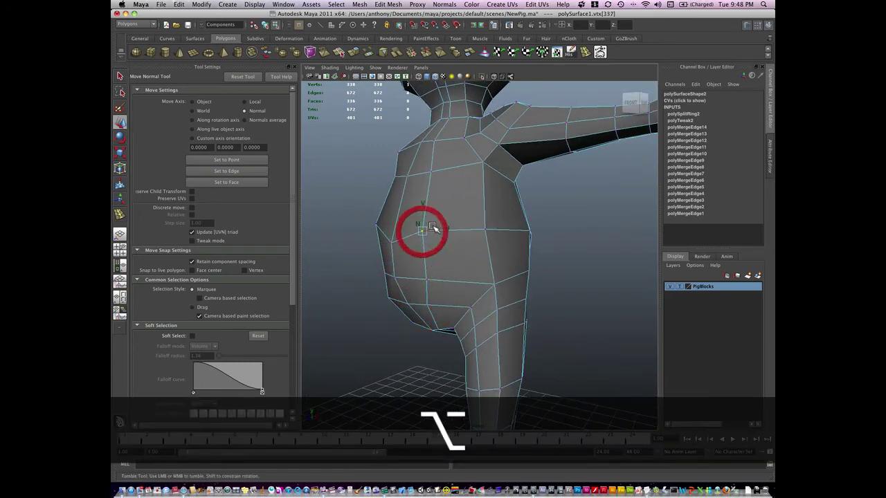
alt+drag(434, 227, 438, 221)
click(433, 212)
click(603, 204)
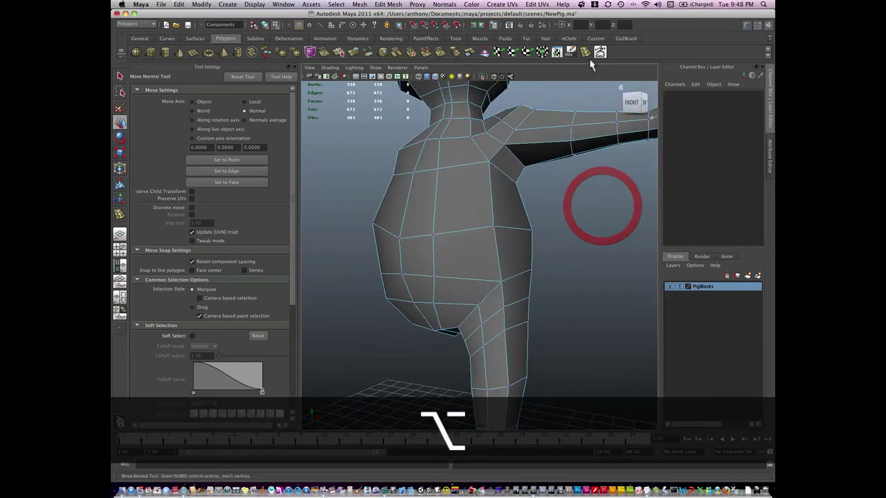
Step: Insert a horizontal edge loop around the lower belly and back
click(585, 52)
alt+drag(535, 169, 485, 232)
drag(434, 248, 447, 244)
alt+drag(465, 245, 431, 288)
Step: Switch back to vertex editing and pull the horizontal loop's front and side belly vertices outward along their normals
key(q)
right_click(405, 274)
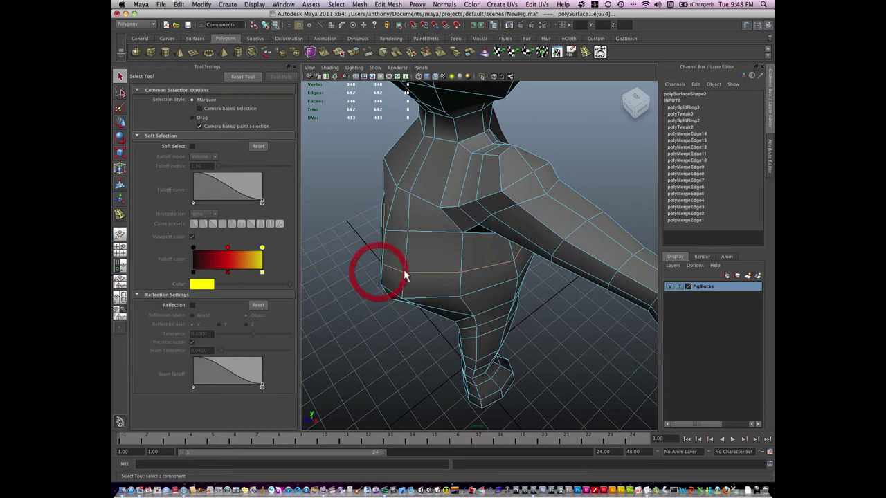
click(401, 272)
alt+drag(405, 283, 380, 291)
key(w)
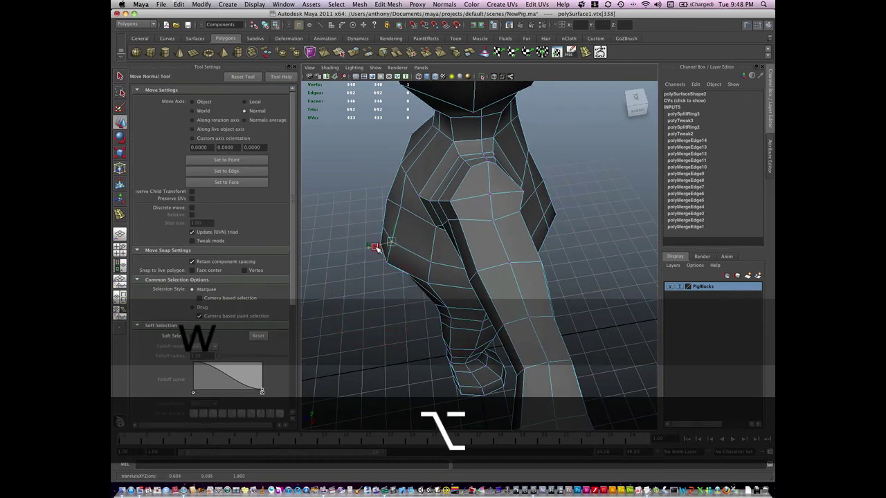
click(431, 262)
drag(422, 272, 414, 282)
Step: Move the vertices around the lower back and buttocks along their normals to round the rear
alt+drag(420, 308, 368, 317)
click(457, 280)
alt+drag(484, 266, 486, 297)
click(496, 282)
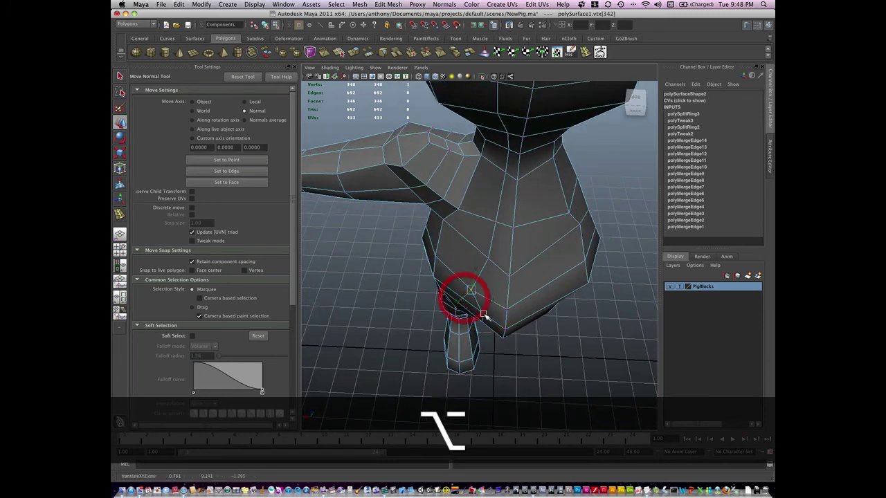
click(482, 315)
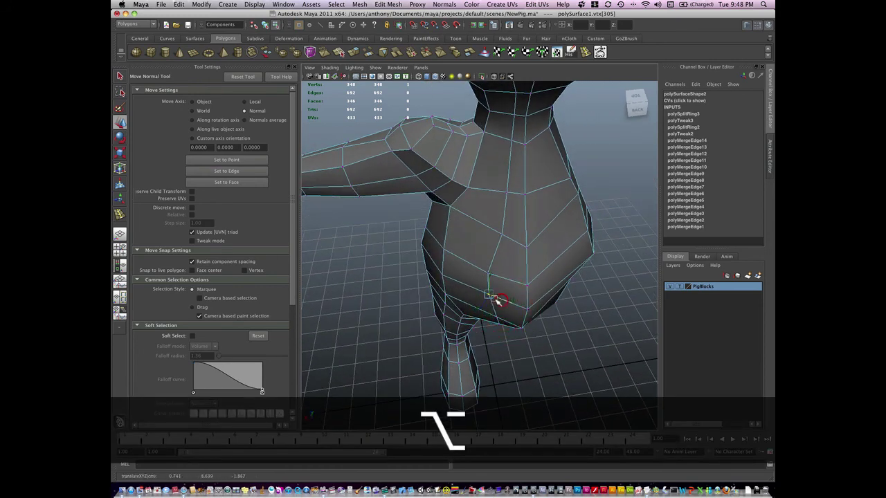